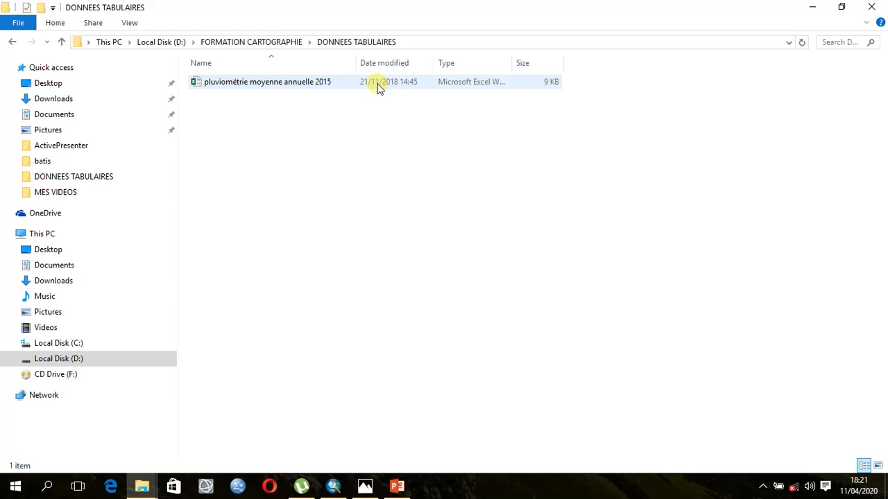
Step: Check the file type and extension of the pluviométrie moyenne annuelle 2015 workbook in its properties
{"action": "left_click", "coordinate": [378, 87]}
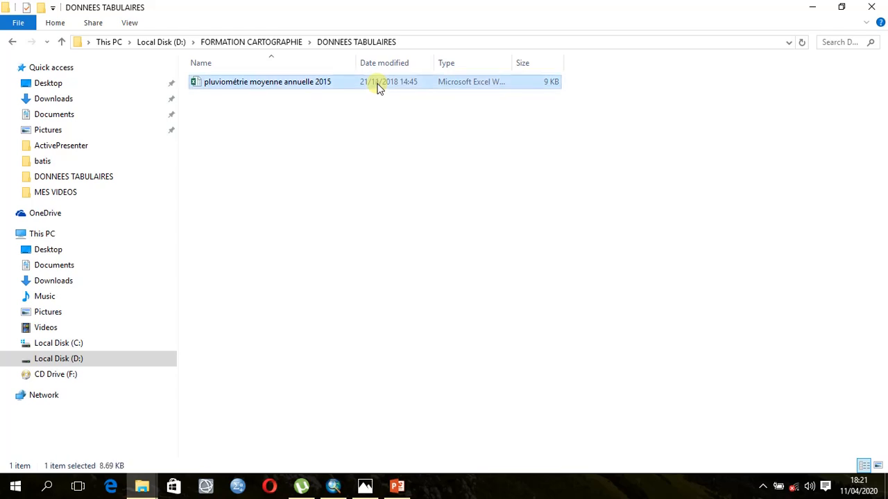
{"action": "right_click", "coordinate": [378, 87]}
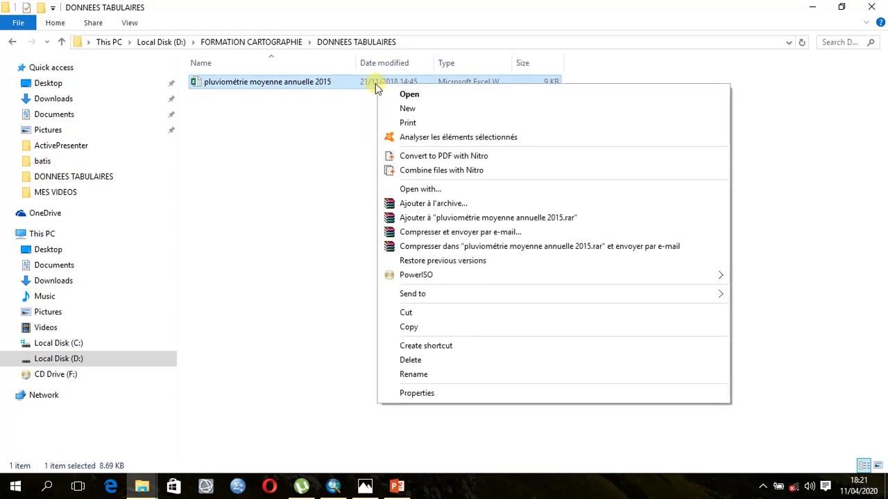
{"action": "left_click", "coordinate": [313, 104]}
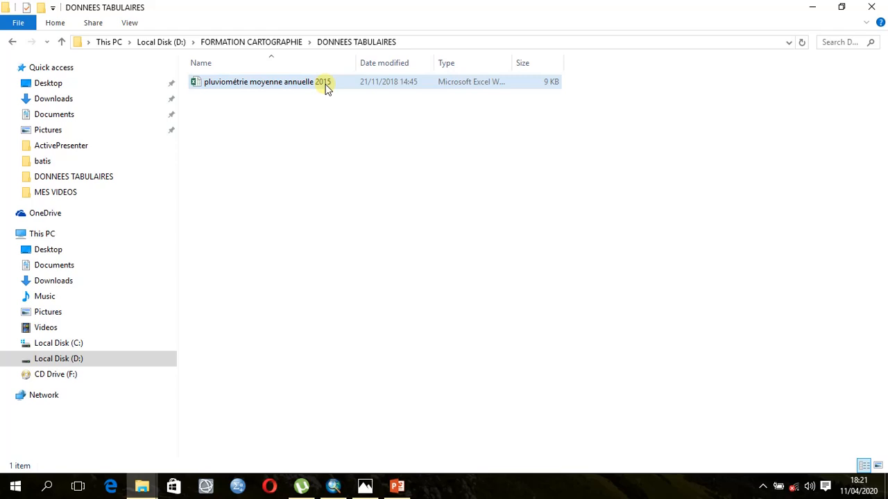
{"action": "right_click", "coordinate": [325, 86]}
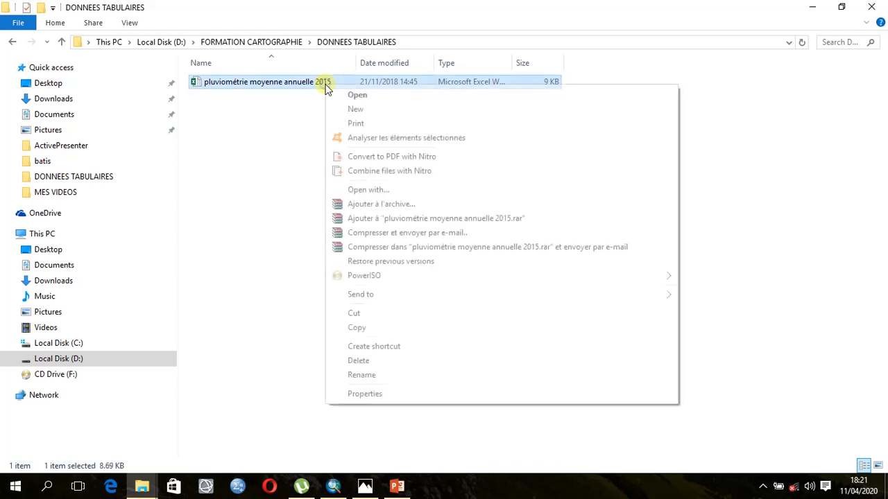
{"action": "left_click", "coordinate": [364, 393]}
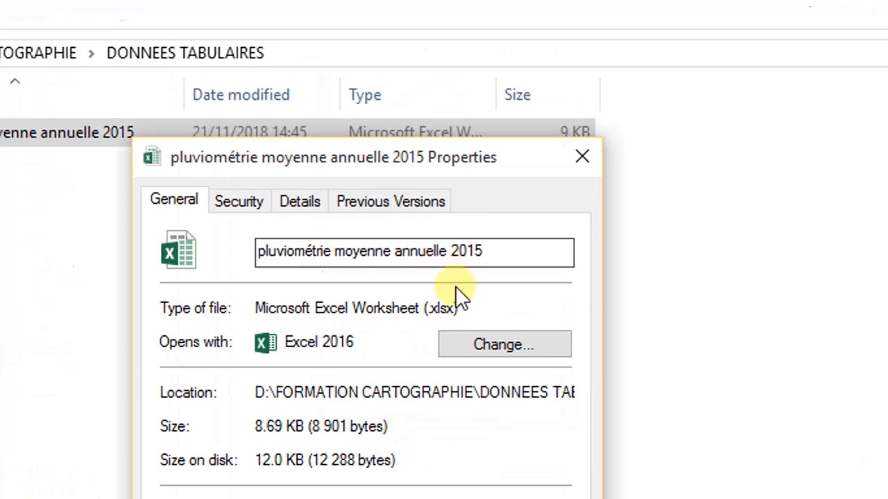
{"action": "left_click_drag", "start_coordinate": [454, 308], "coordinate": [428, 306]}
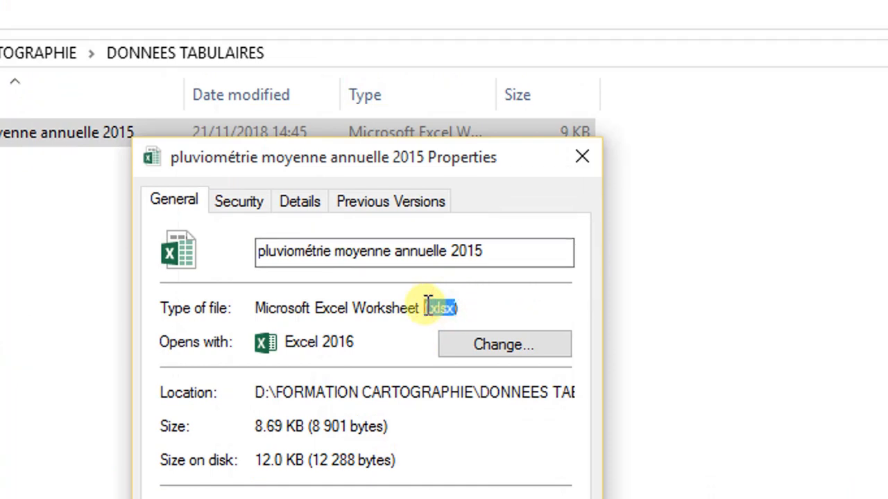
{"action": "left_click", "coordinate": [579, 158]}
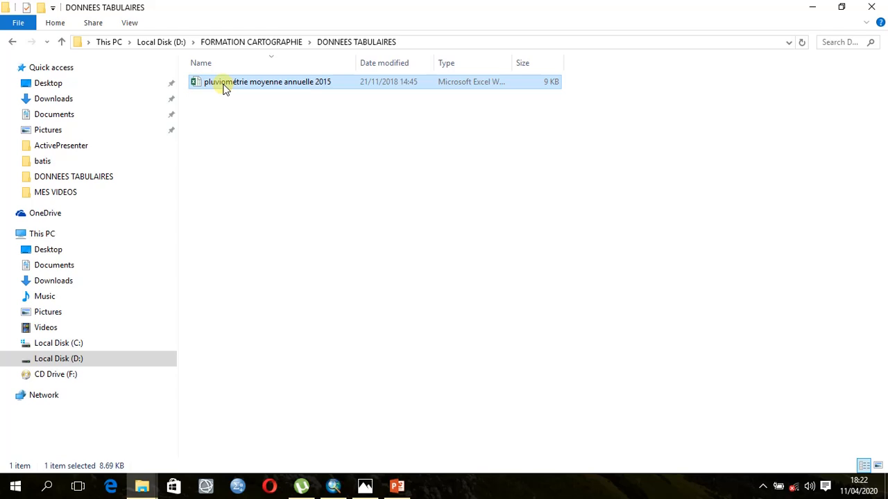
Step: Open the pluviométrie moyenne annuelle 2015 workbook, save a copy as Classeur Excel 97 - 2003 in DONNEES TABULAIRES, and close it
{"action": "double_click", "coordinate": [225, 87]}
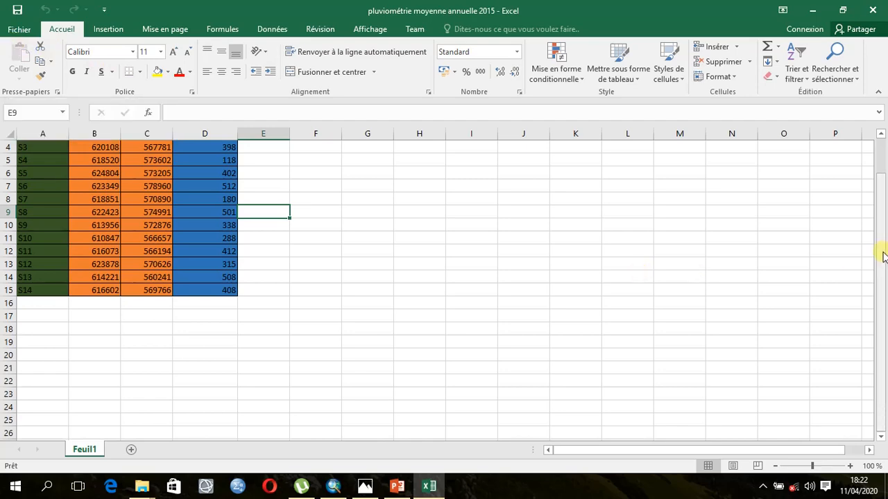
{"action": "left_click_drag", "start_coordinate": [883, 256], "coordinate": [882, 251]}
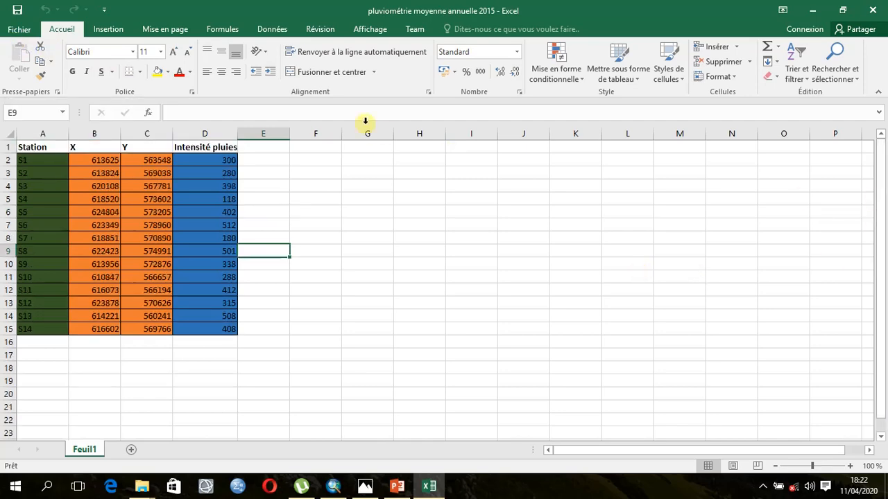
{"action": "left_click", "coordinate": [18, 33]}
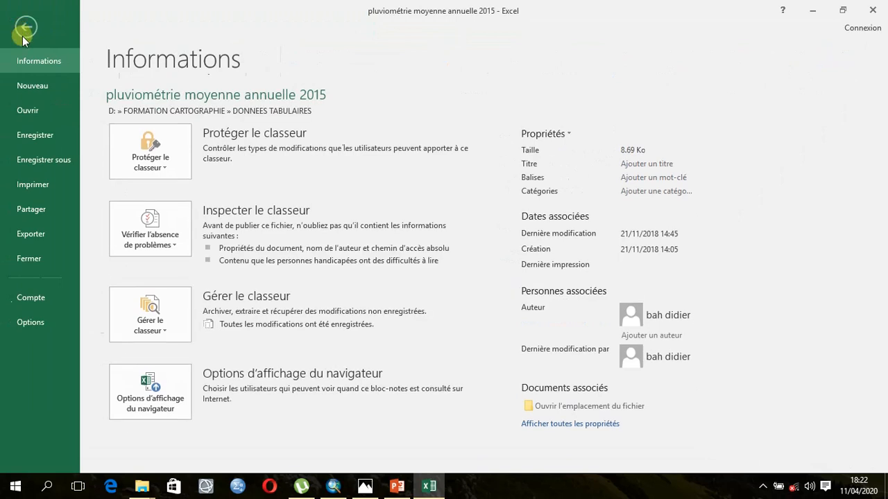
{"action": "left_click", "coordinate": [38, 158]}
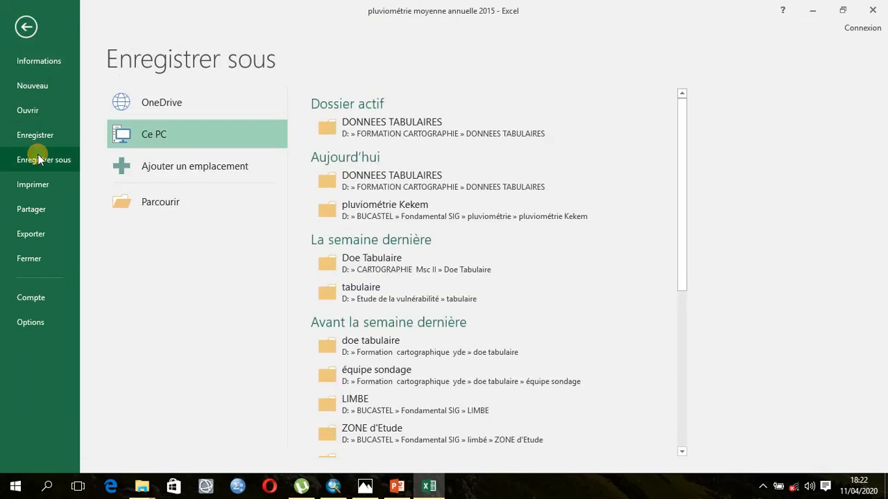
{"action": "left_click", "coordinate": [447, 137]}
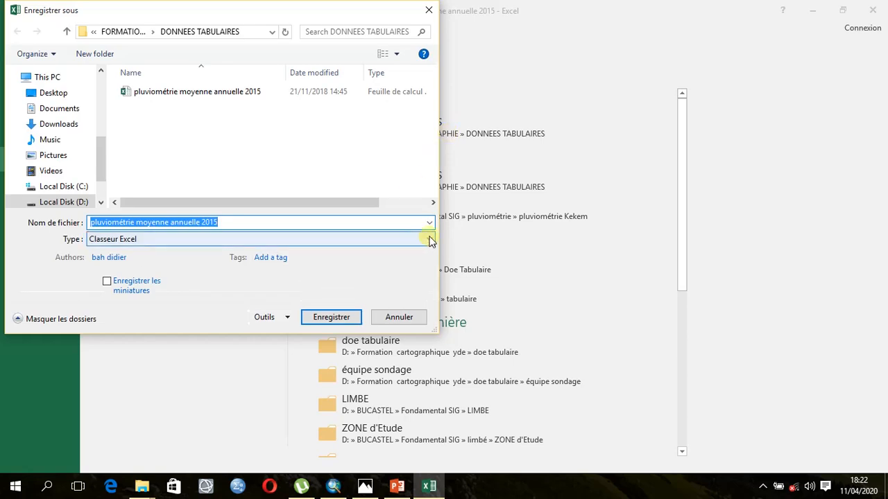
{"action": "left_click", "coordinate": [428, 239]}
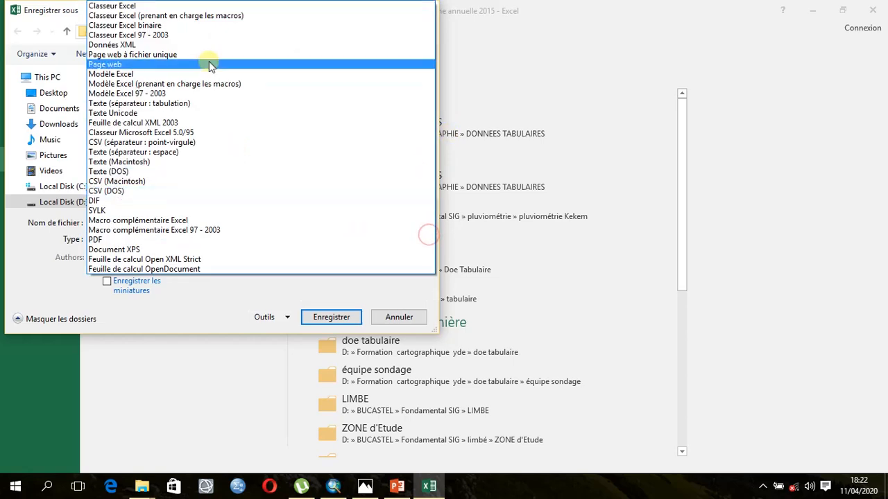
{"action": "left_click", "coordinate": [133, 36]}
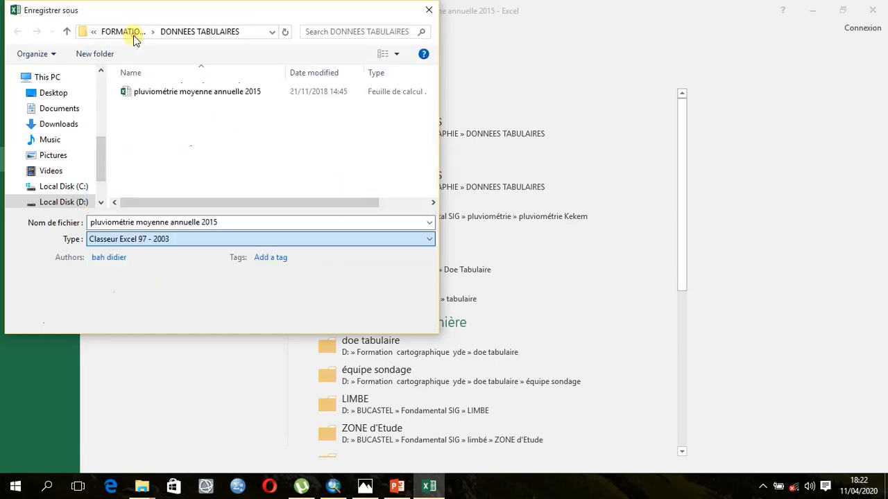
{"action": "left_click", "coordinate": [326, 318]}
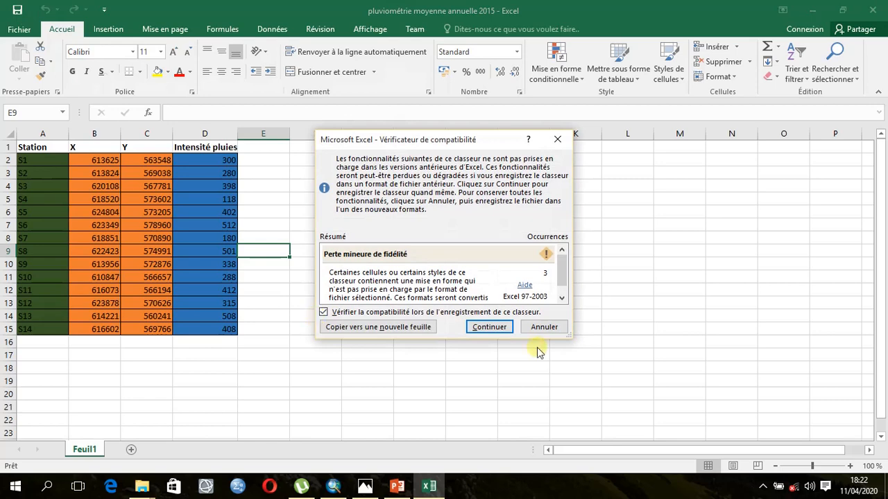
{"action": "left_click", "coordinate": [500, 328]}
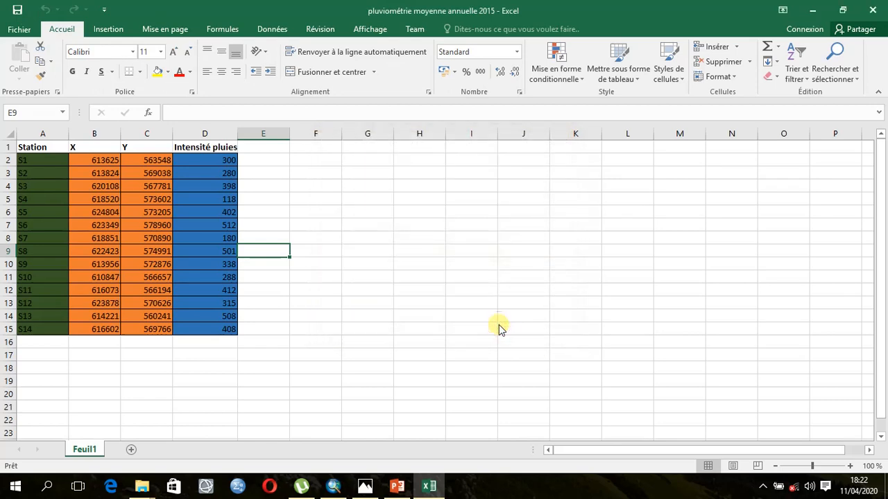
{"action": "left_click", "coordinate": [873, 7]}
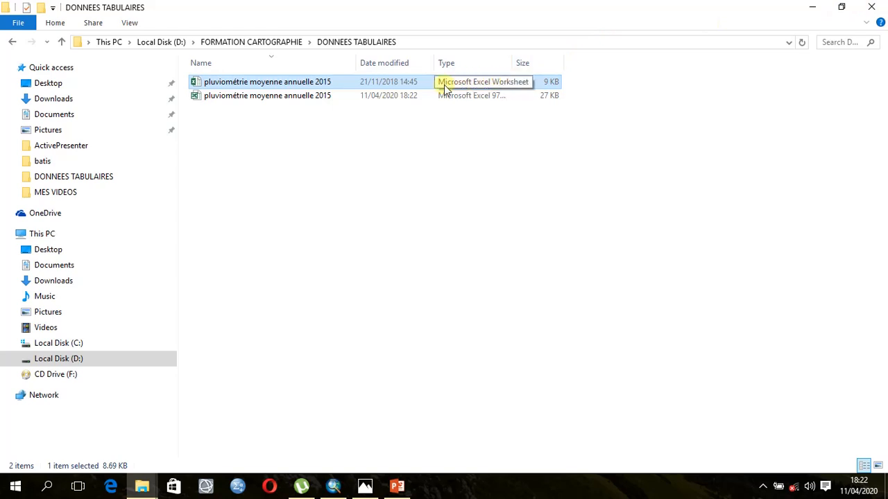
Step: Delete the original Microsoft Excel Worksheet (.xlsx) version of pluviométrie moyenne annuelle 2015 from the folder
{"action": "double_click", "coordinate": [391, 84]}
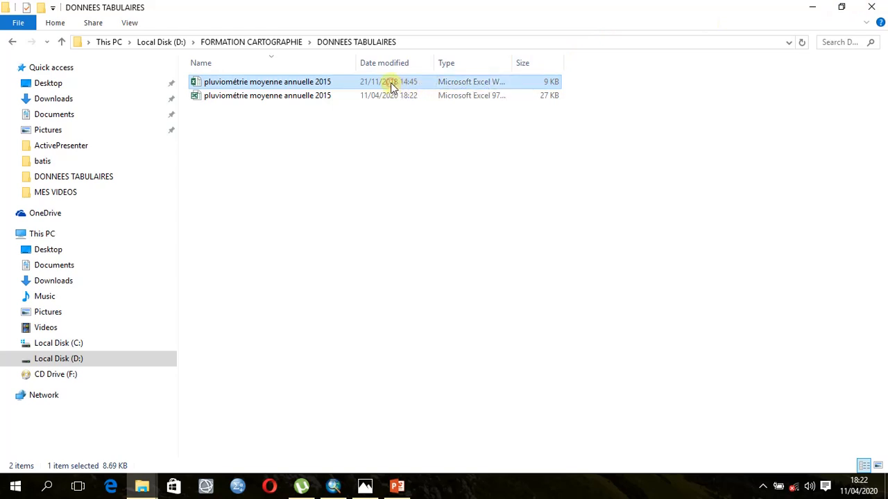
{"action": "right_click", "coordinate": [393, 85]}
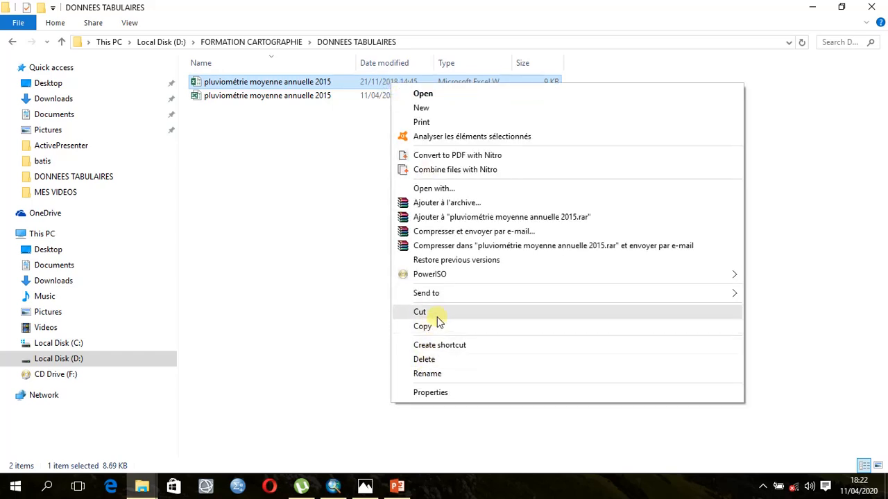
{"action": "left_click", "coordinate": [436, 361]}
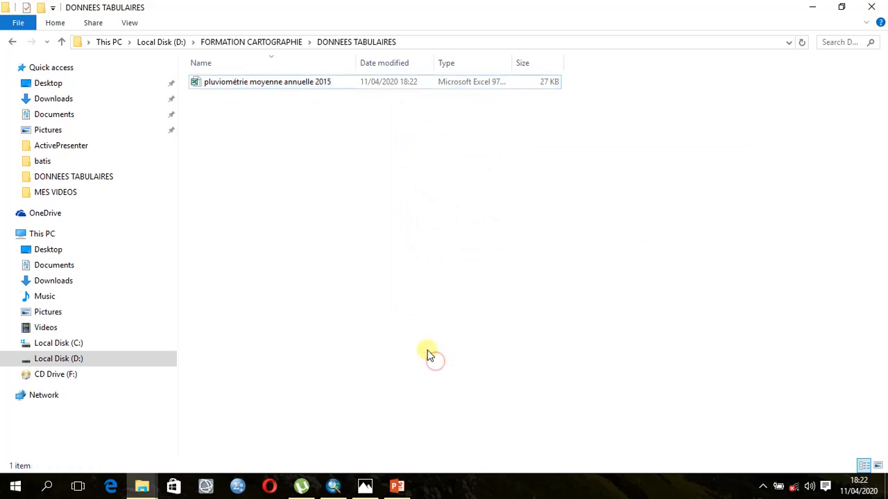
Step: Check the file type and extension of the remaining Excel 97-2003 workbook in its properties
{"action": "left_click", "coordinate": [368, 84]}
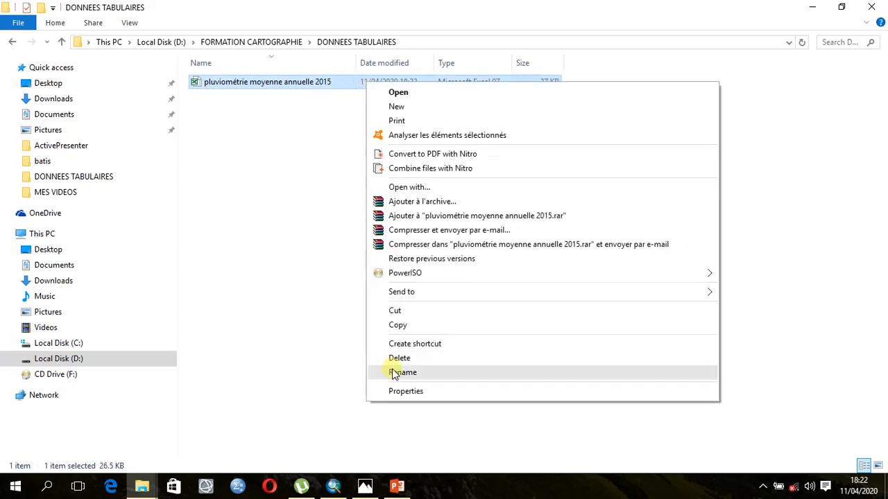
{"action": "left_click", "coordinate": [401, 393]}
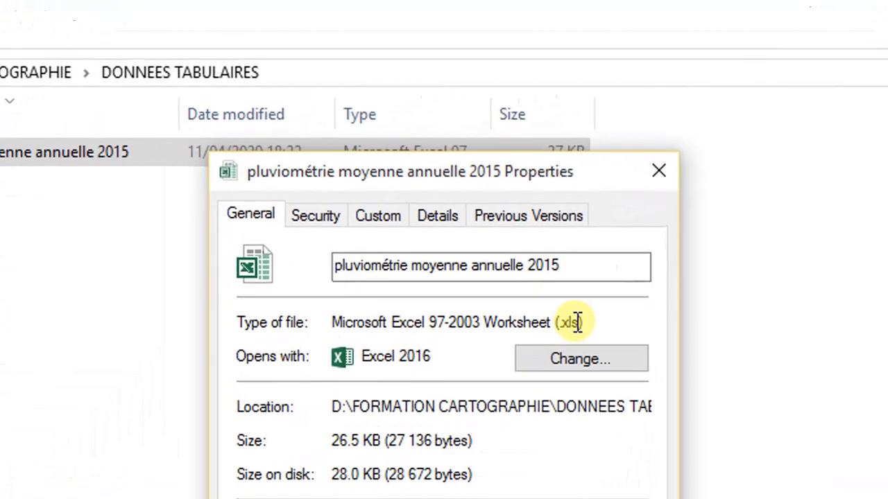
{"action": "left_click_drag", "start_coordinate": [575, 325], "coordinate": [556, 329]}
{"action": "left_click", "coordinate": [670, 166]}
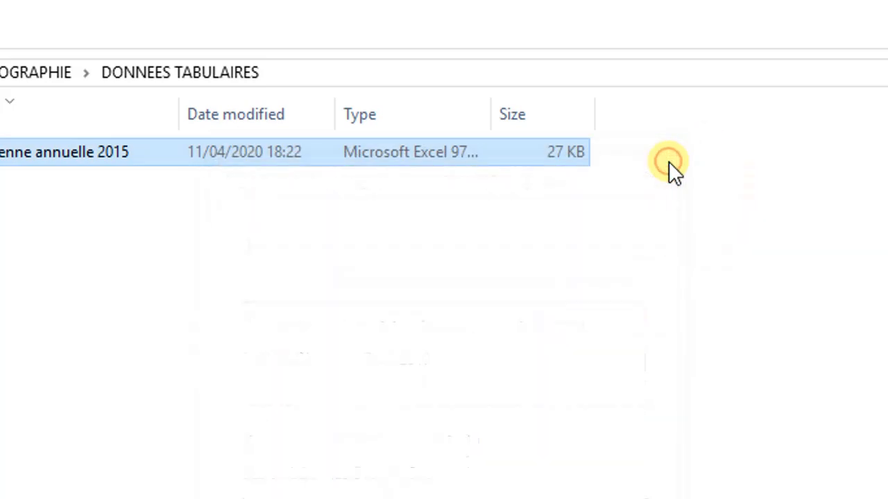
Step: Switch to ArcMap and open the Add XY Data dialog for the untitled map
{"action": "left_click", "coordinate": [333, 489]}
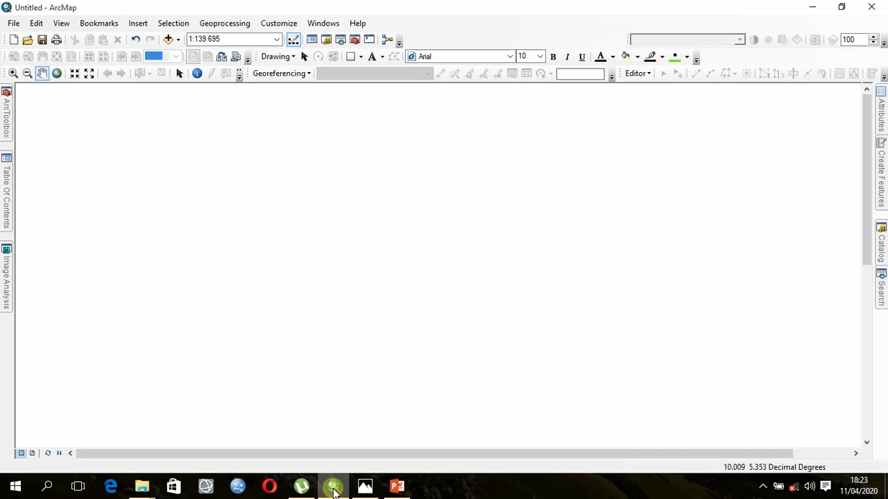
{"action": "left_click", "coordinate": [14, 25]}
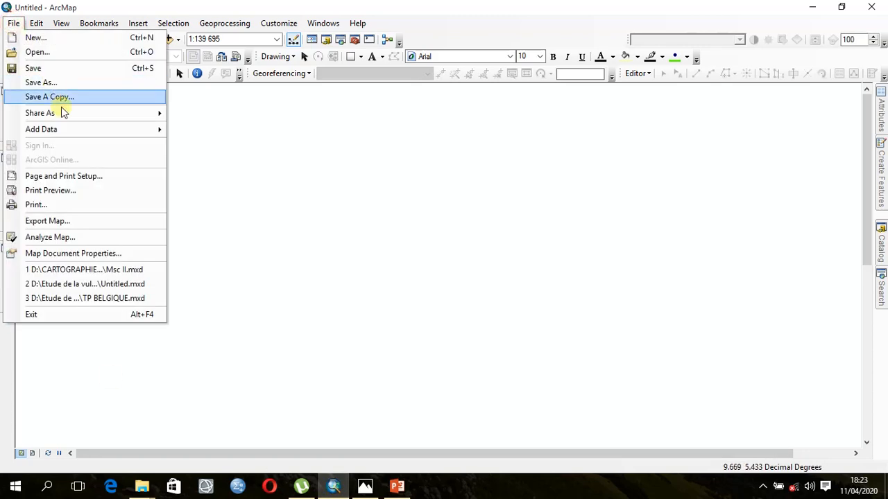
{"action": "mouse_move", "coordinate": [65, 129]}
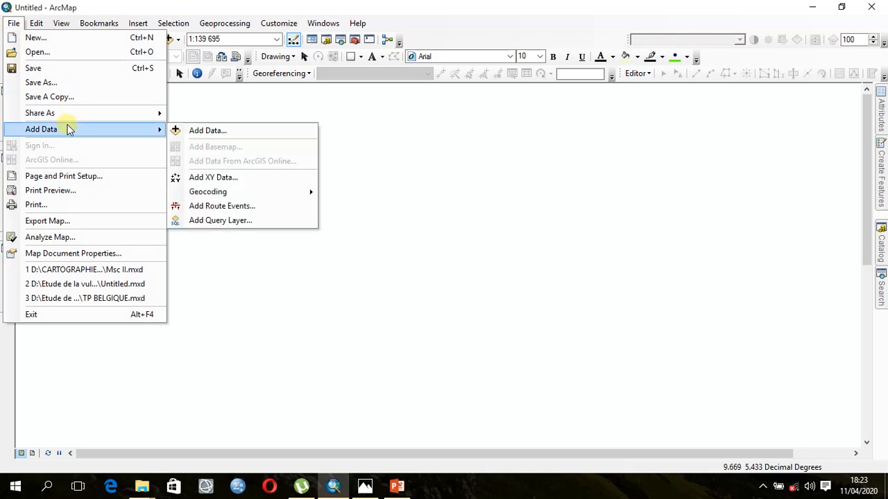
{"action": "left_click", "coordinate": [210, 179]}
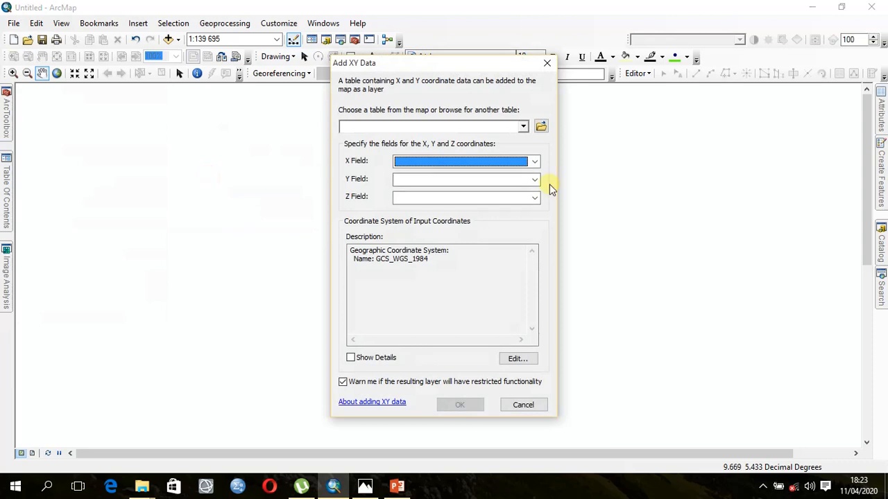
Step: Choose the Feuil1$ sheet of pluviométrie moyenne annuelle 2015.xls in DONNEES TABULAIRES as the XY data table
{"action": "left_click", "coordinate": [540, 129]}
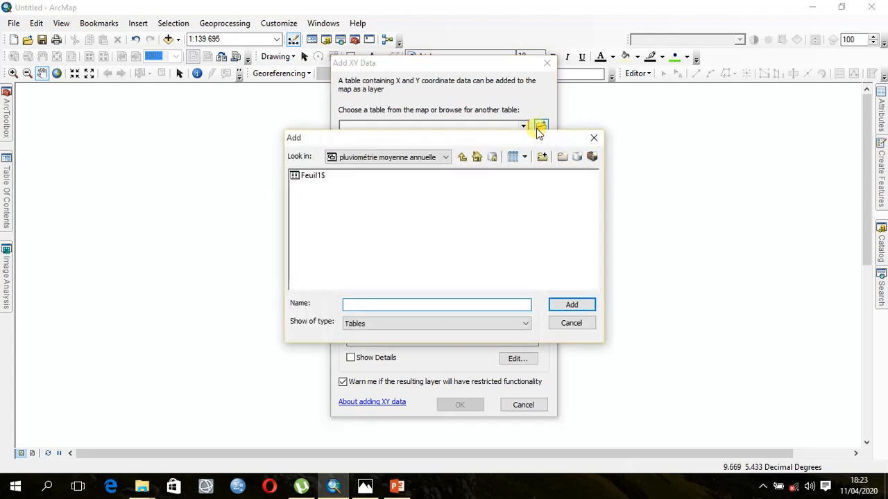
{"action": "left_click", "coordinate": [462, 157]}
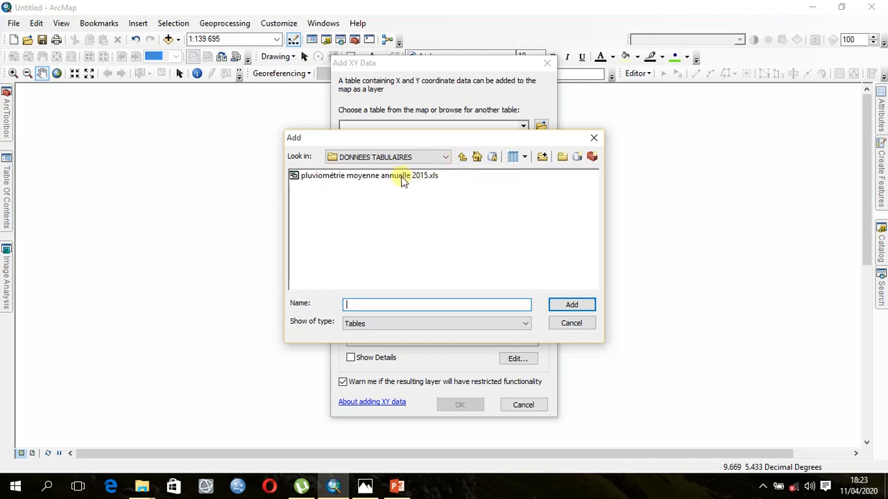
{"action": "left_click", "coordinate": [366, 177]}
{"action": "left_click", "coordinate": [572, 305]}
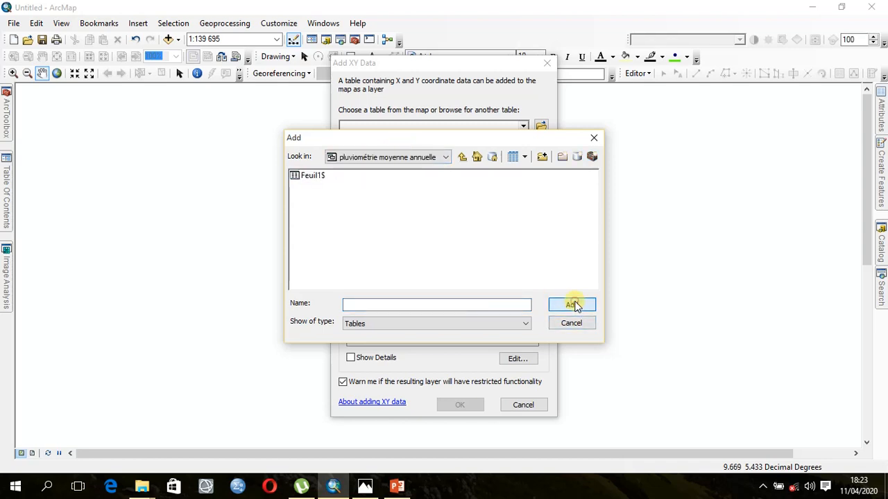
{"action": "left_click", "coordinate": [305, 176]}
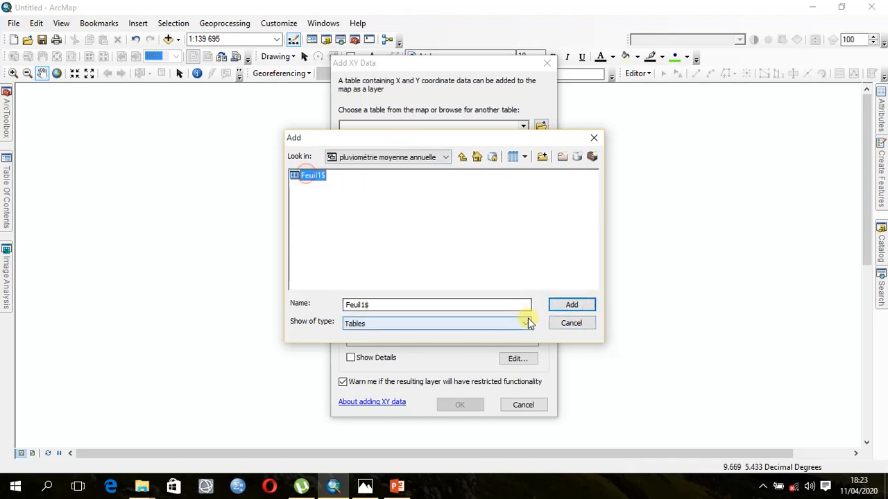
{"action": "left_click", "coordinate": [565, 307]}
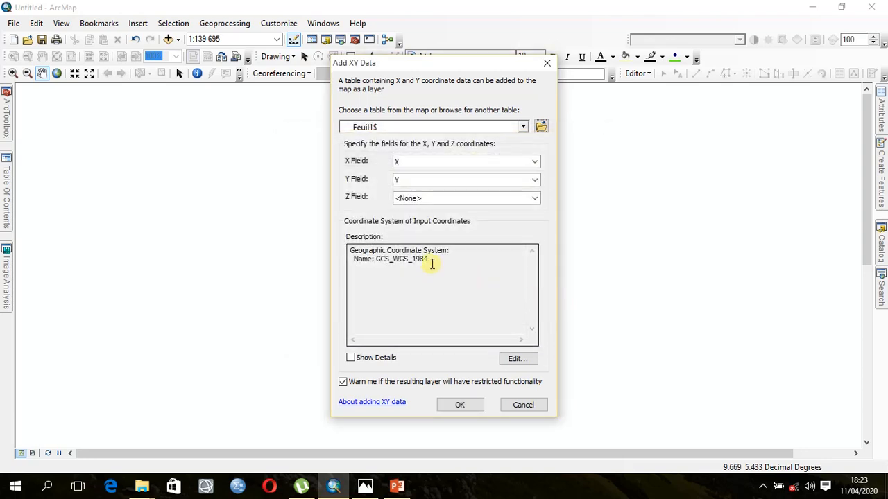
Step: Set the coordinate system of the input XY coordinates to WGS 1984 UTM Zone 32N from the favorites
{"action": "left_click_drag", "start_coordinate": [431, 262], "coordinate": [348, 252]}
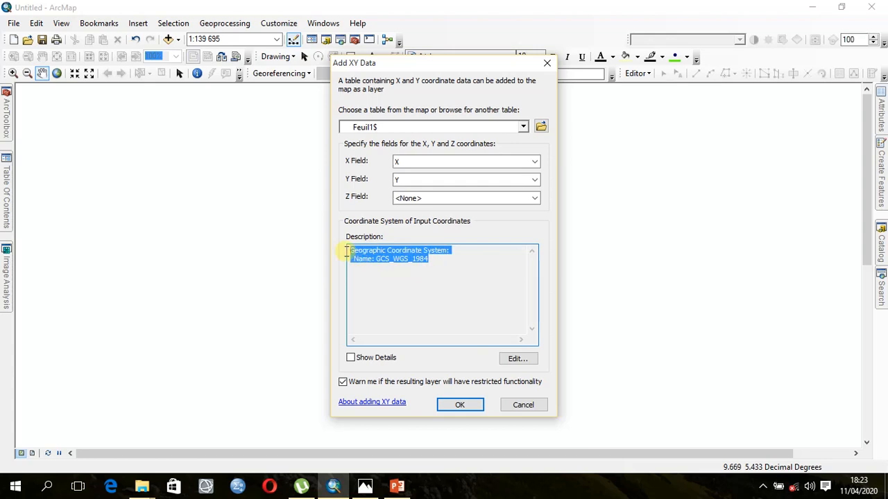
{"action": "left_click", "coordinate": [451, 287]}
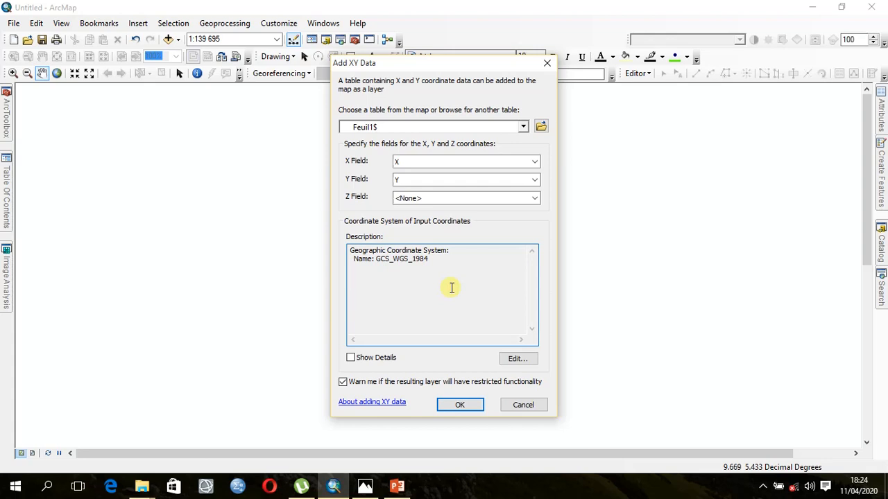
{"action": "left_click", "coordinate": [517, 359]}
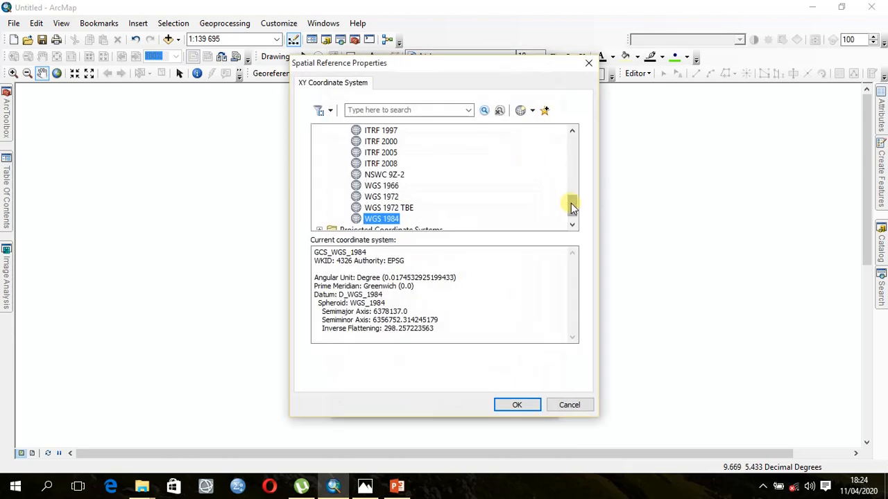
{"action": "left_click_drag", "start_coordinate": [572, 206], "coordinate": [571, 134]}
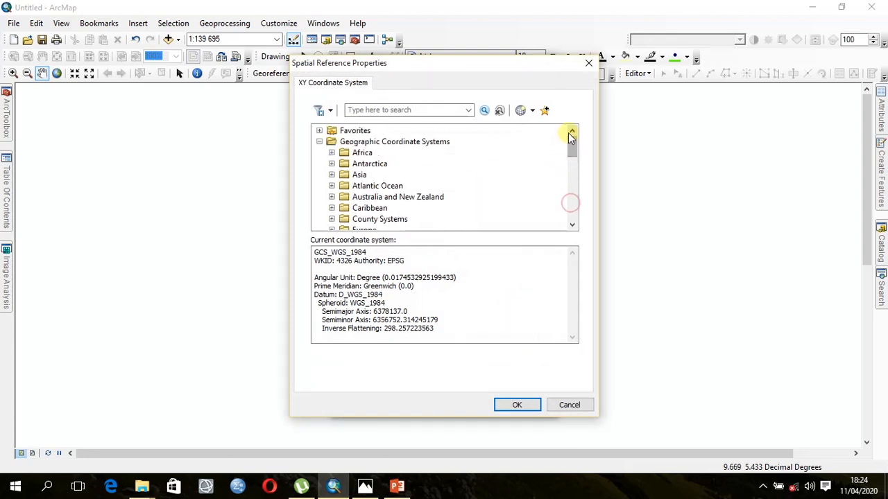
{"action": "left_click", "coordinate": [319, 131]}
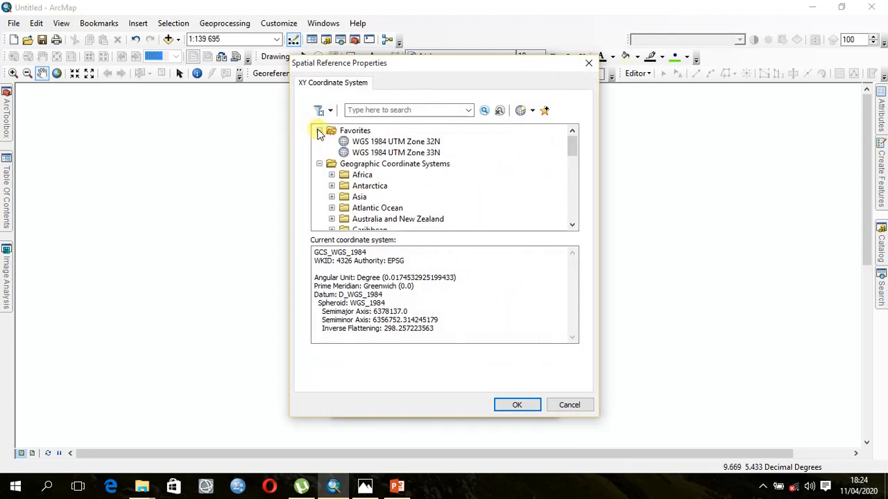
{"action": "left_click", "coordinate": [375, 141]}
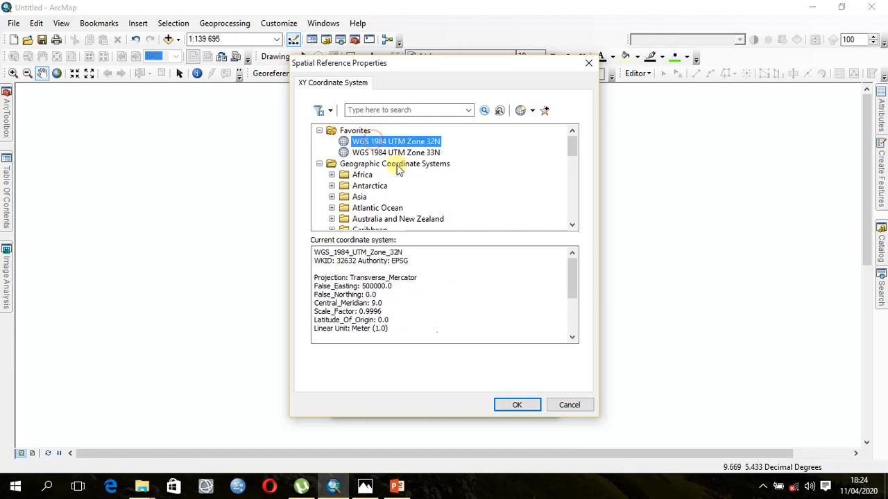
{"action": "left_click", "coordinate": [519, 405]}
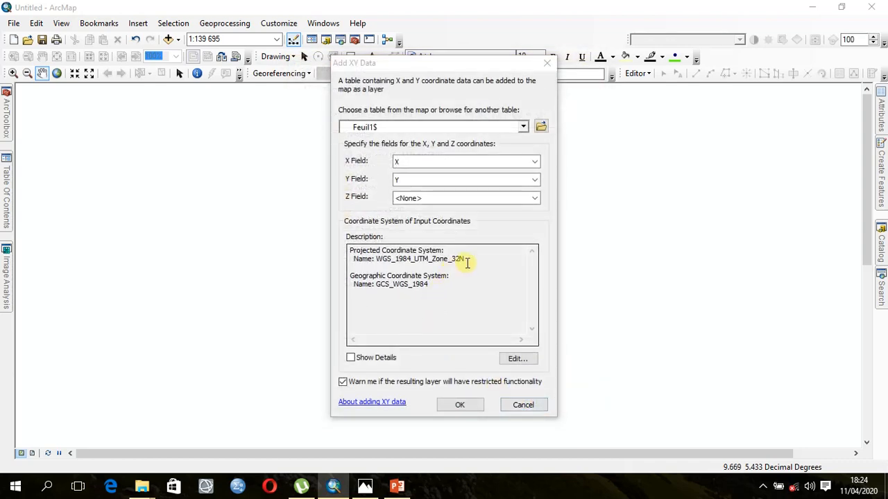
Step: Add the Feuil1$ XY points to the map as an event layer, accepting the missing Object-ID field notice
{"action": "left_click_drag", "start_coordinate": [466, 259], "coordinate": [345, 250]}
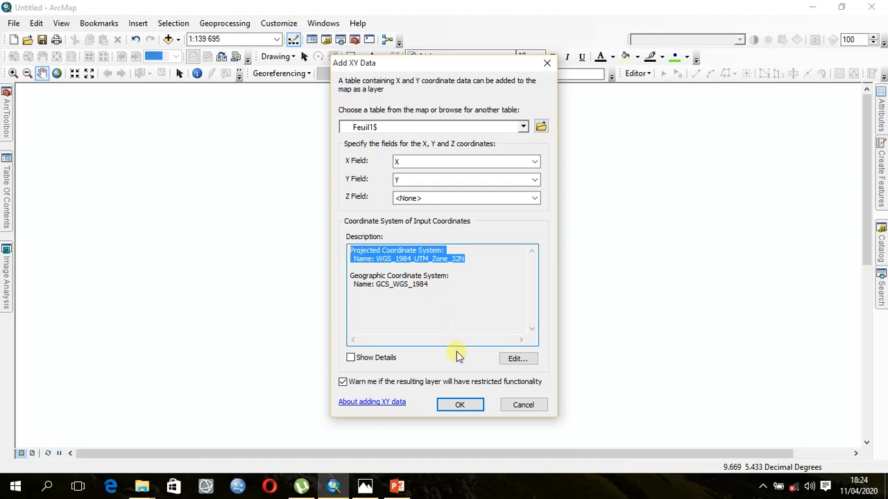
{"action": "left_click", "coordinate": [461, 405]}
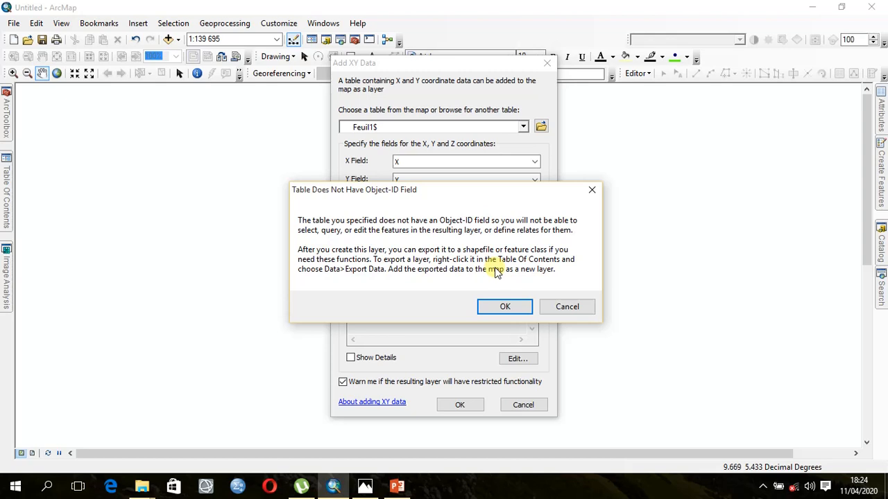
{"action": "left_click", "coordinate": [504, 309]}
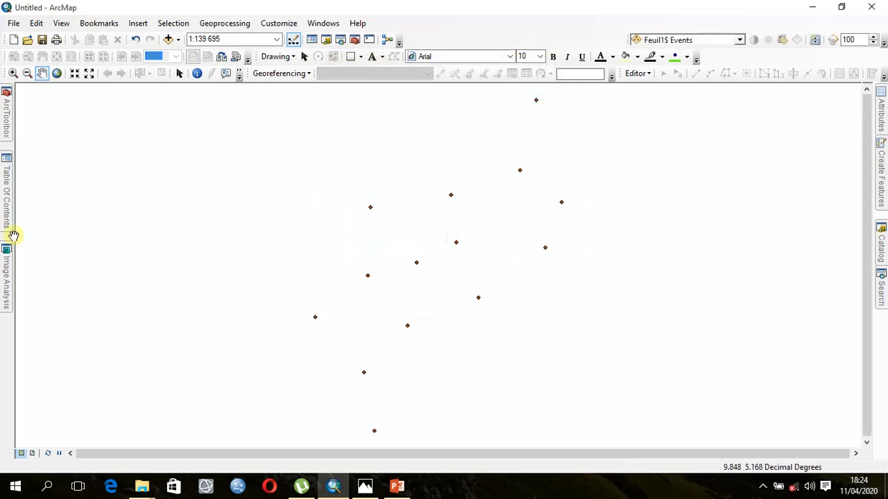
Step: Open the attribute table of the Feuil1$ Events layer to examine its records
{"action": "left_click", "coordinate": [5, 195]}
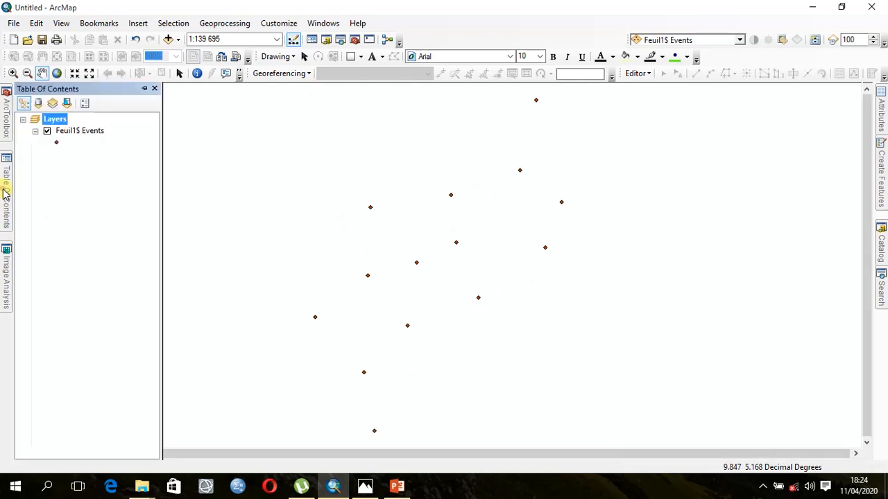
{"action": "right_click", "coordinate": [79, 132]}
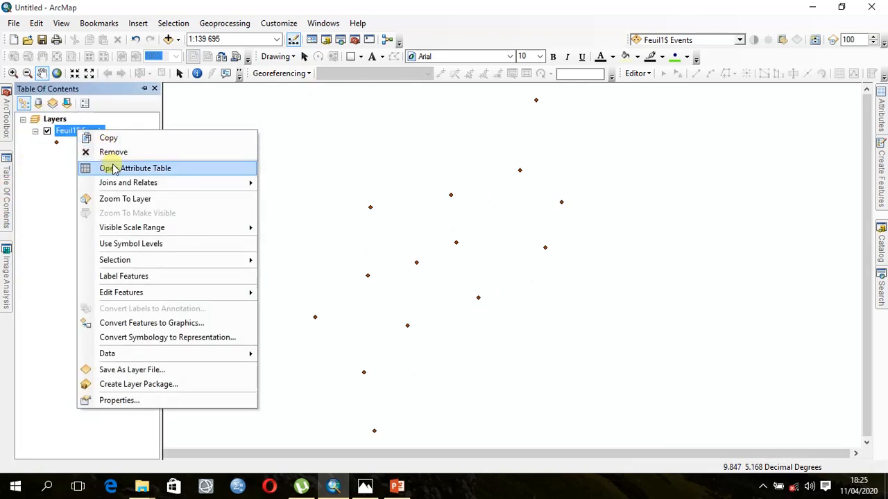
{"action": "left_click", "coordinate": [113, 168]}
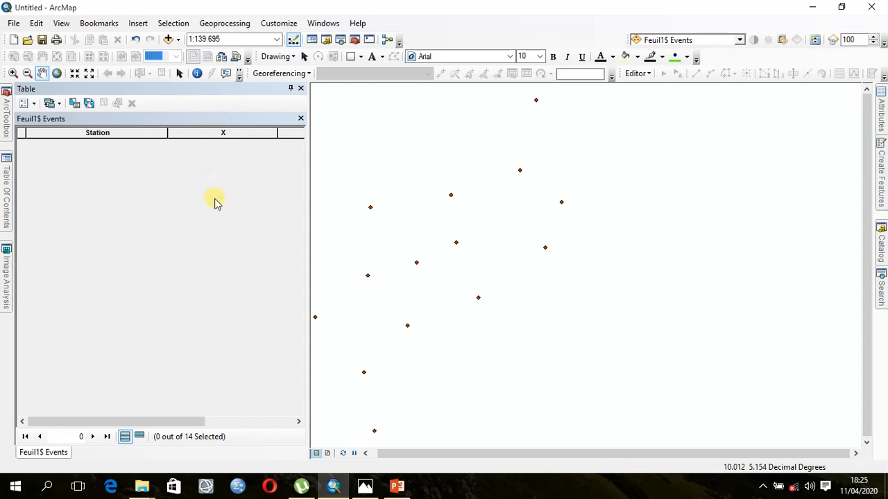
Step: Start exporting all features of the Feuil1$ Events layer in its source coordinate system and browse for the output location
{"action": "left_click", "coordinate": [4, 196]}
{"action": "left_click", "coordinate": [84, 141]}
{"action": "left_click", "coordinate": [83, 138]}
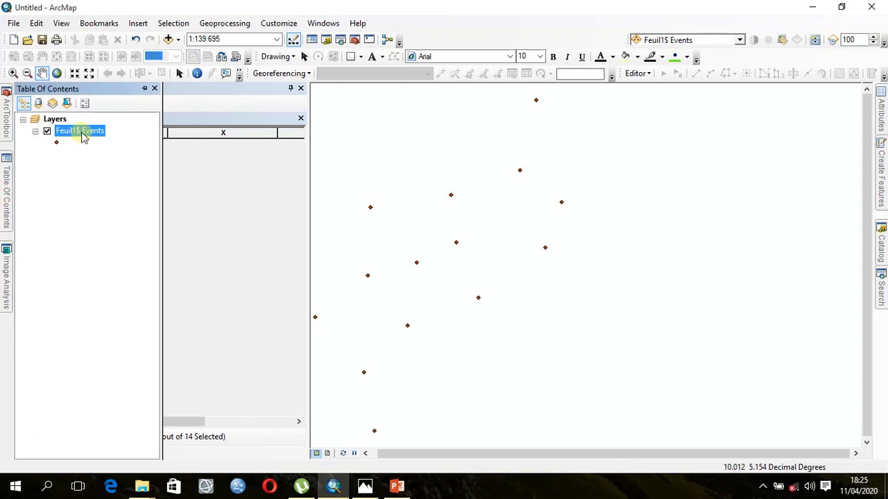
{"action": "right_click", "coordinate": [82, 136]}
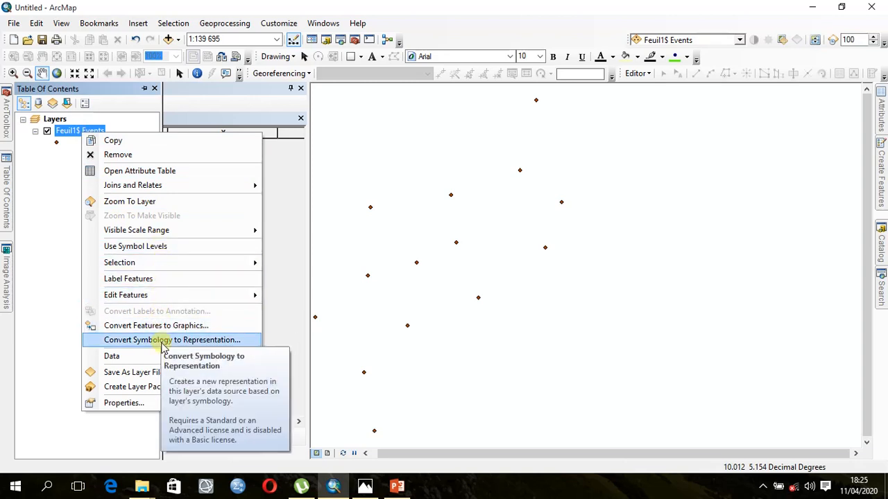
{"action": "mouse_move", "coordinate": [163, 354]}
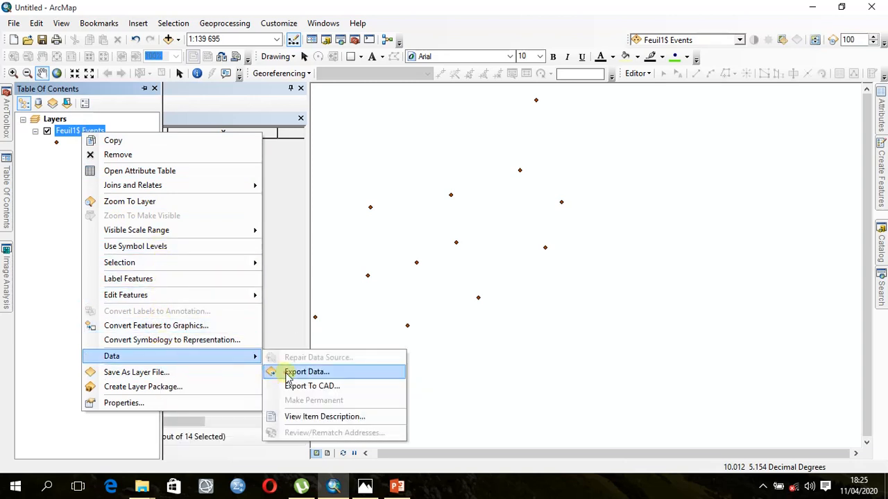
{"action": "left_click", "coordinate": [305, 372]}
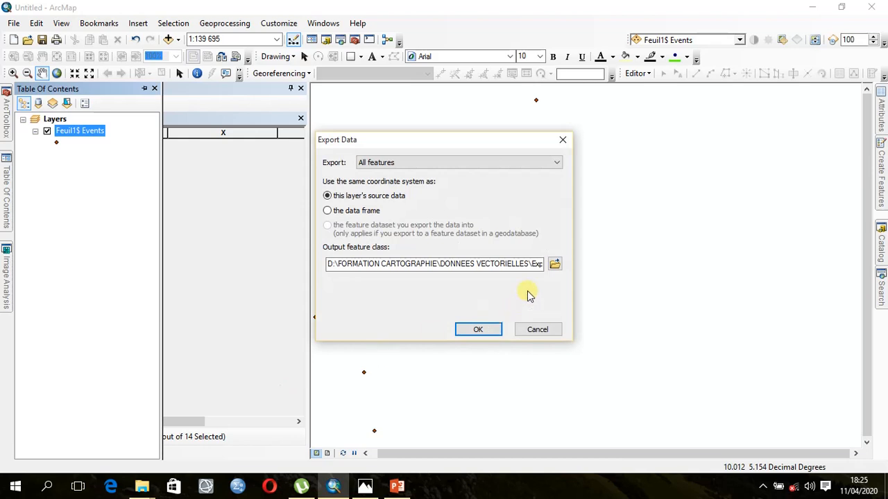
{"action": "left_click", "coordinate": [556, 267]}
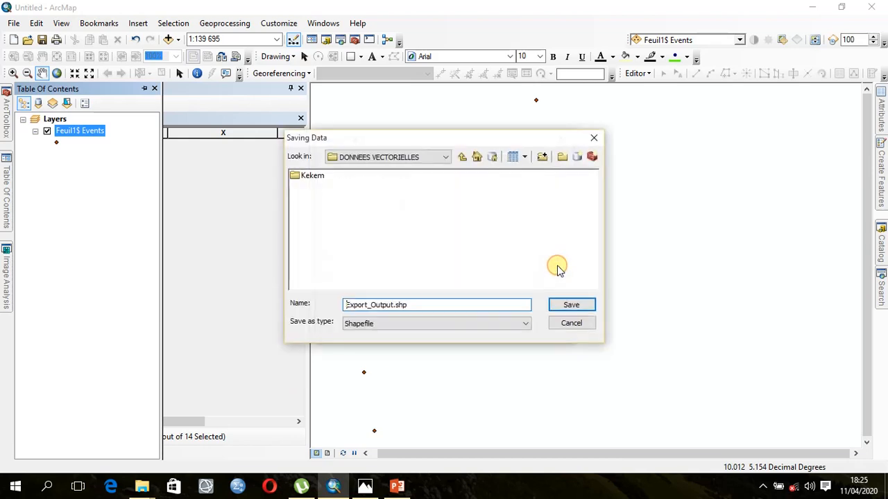
Step: Export the data as a shapefile named PLUVIOMETRES in DONNEES VECTORIELLES and add it to the map as a layer
{"action": "double_click", "coordinate": [416, 308]}
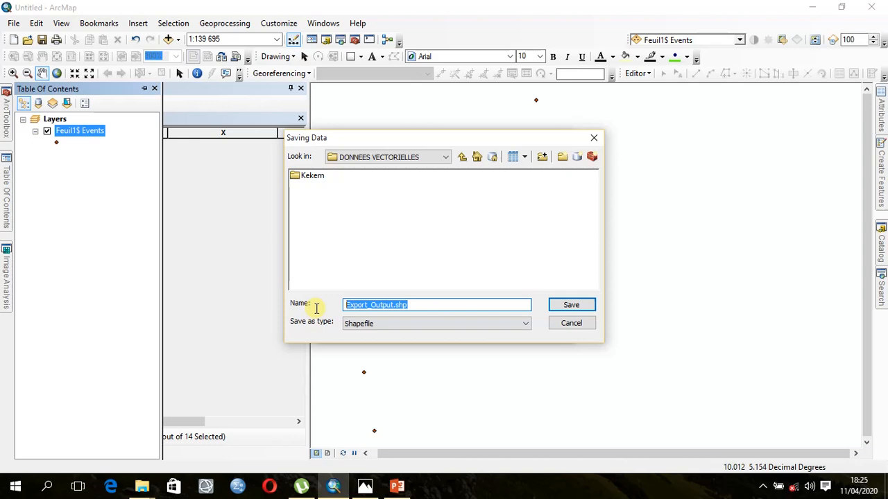
{"action": "type", "text": "PLUVIOM7TRES"}
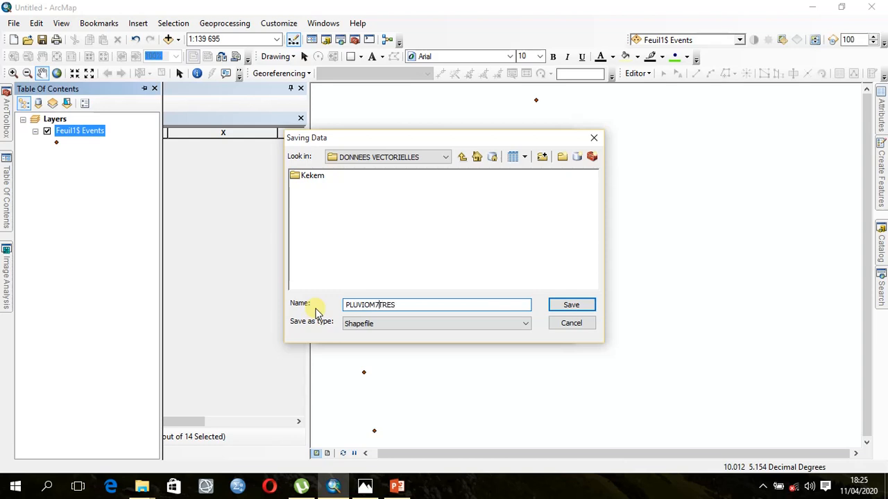
{"action": "key", "text": "BackSpace"}
{"action": "type", "text": "E"}
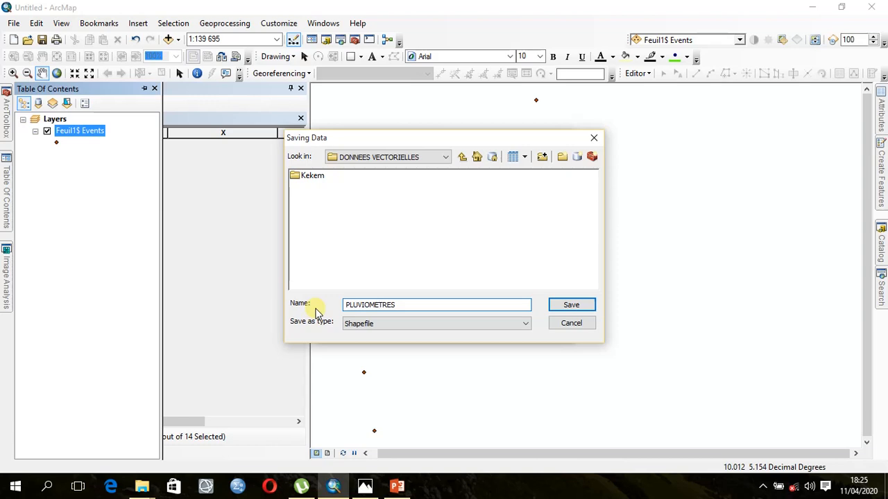
{"action": "left_click", "coordinate": [583, 303]}
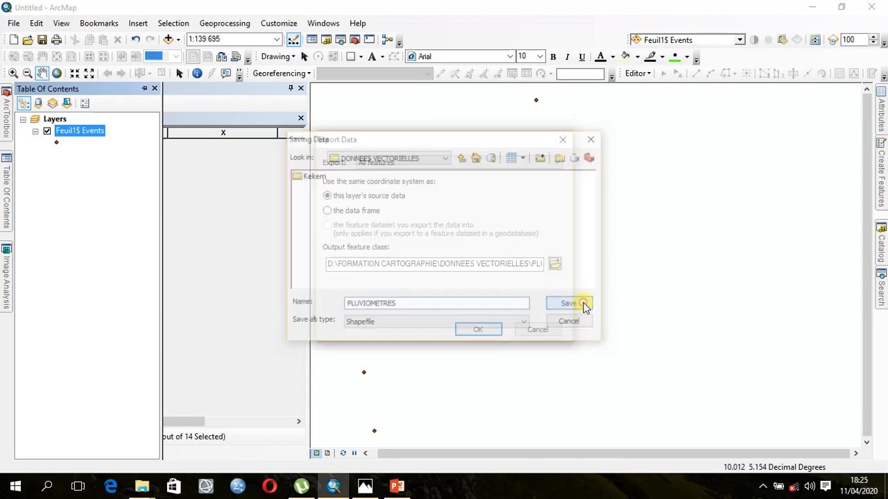
{"action": "left_click", "coordinate": [481, 329]}
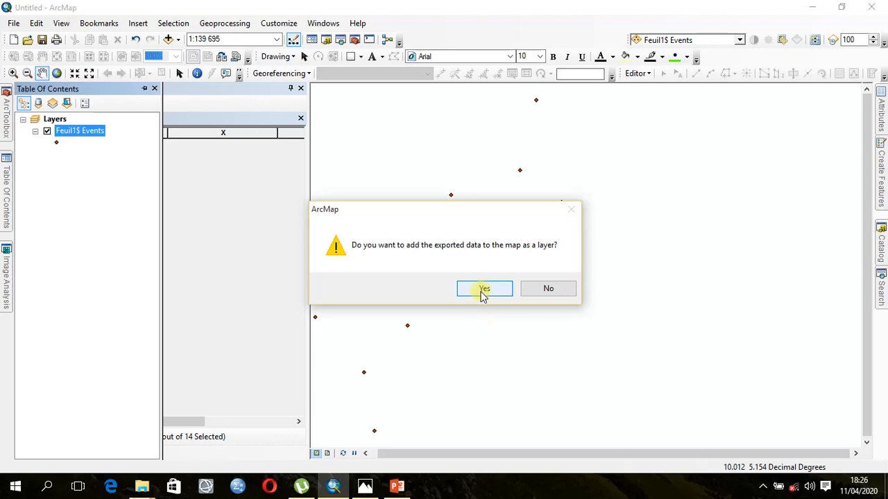
{"action": "left_click", "coordinate": [484, 290]}
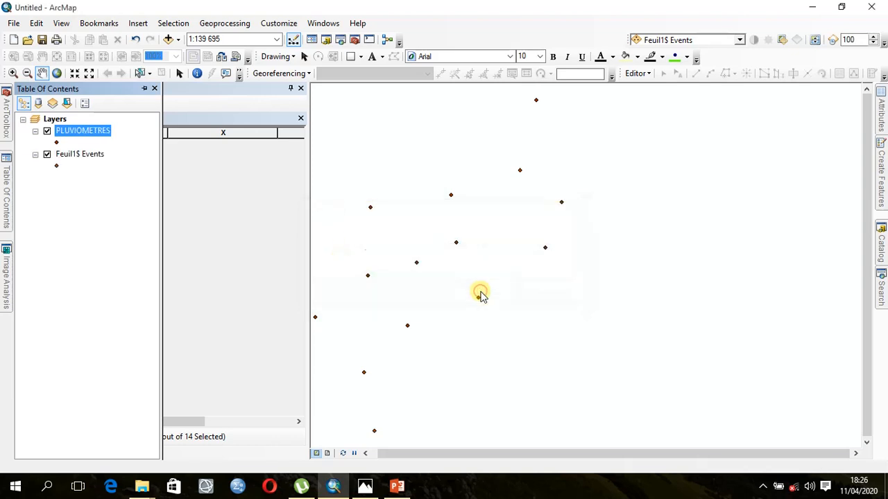
Step: Remove the Feuil1$ Events layer from the map
{"action": "left_click", "coordinate": [80, 155]}
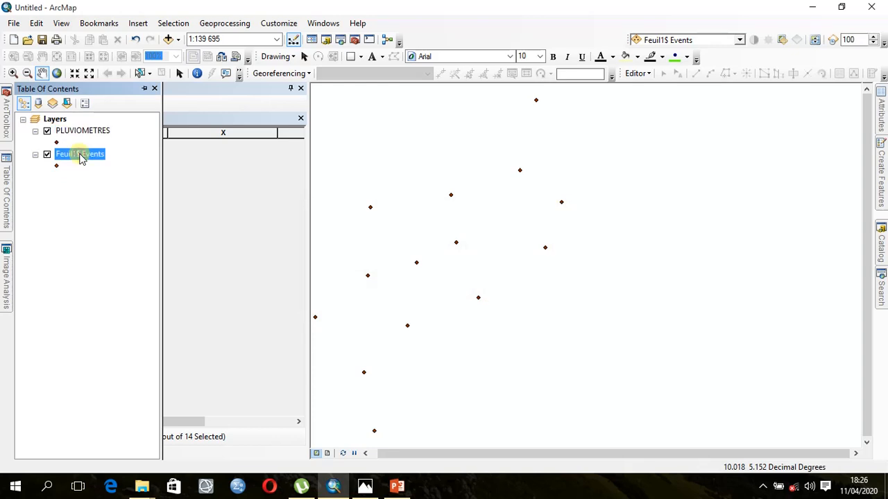
{"action": "right_click", "coordinate": [80, 155]}
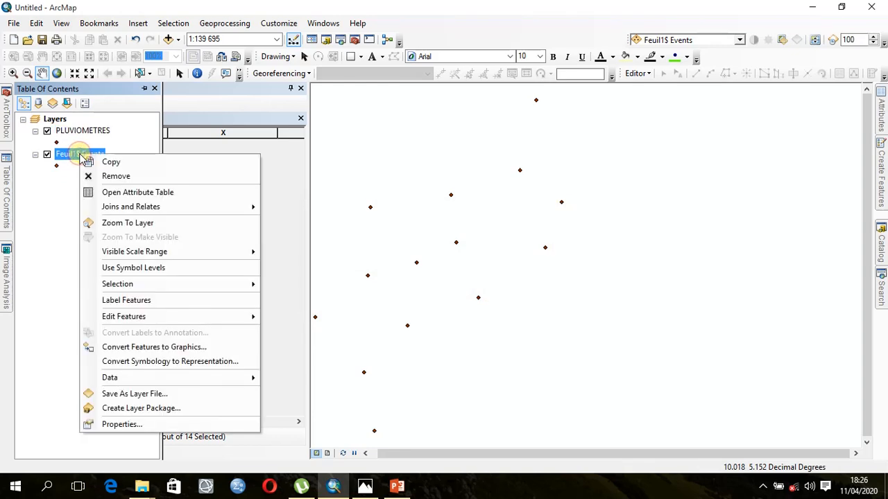
{"action": "left_click", "coordinate": [116, 178]}
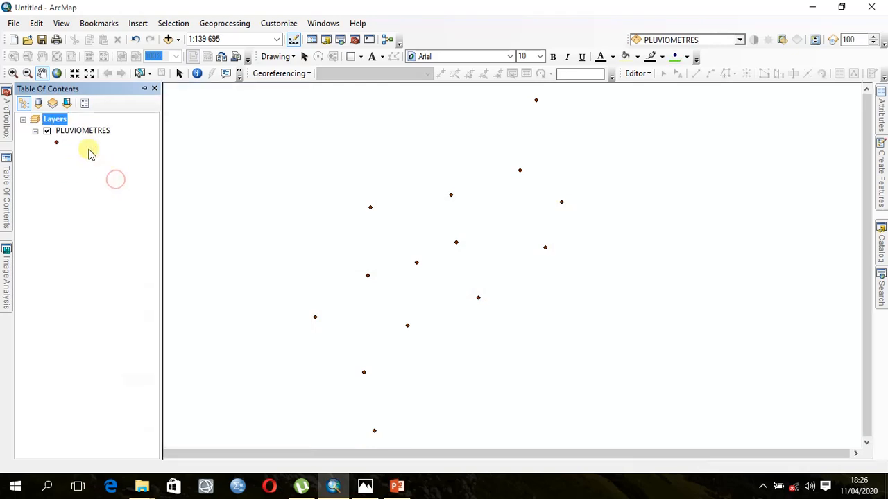
Step: Open the attribute table of the PLUVIOMETRES layer to examine the station coordinates and Intensité values
{"action": "left_click", "coordinate": [82, 132]}
{"action": "right_click", "coordinate": [82, 132]}
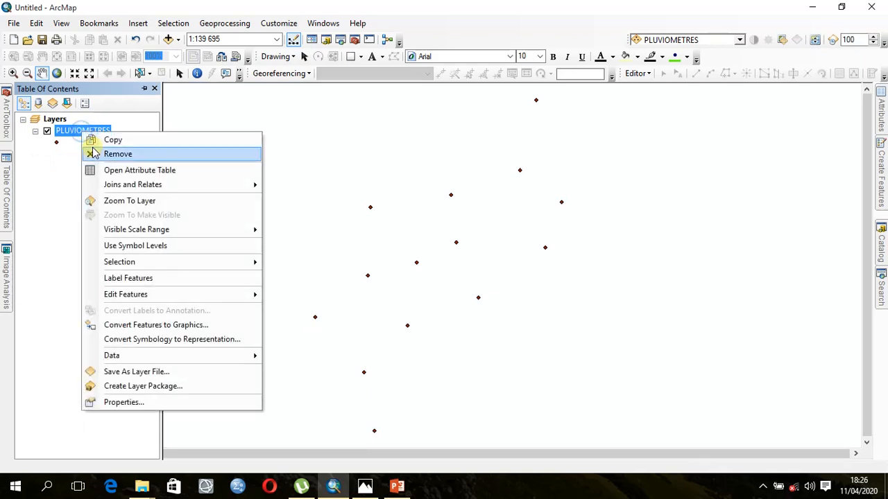
{"action": "left_click", "coordinate": [114, 172]}
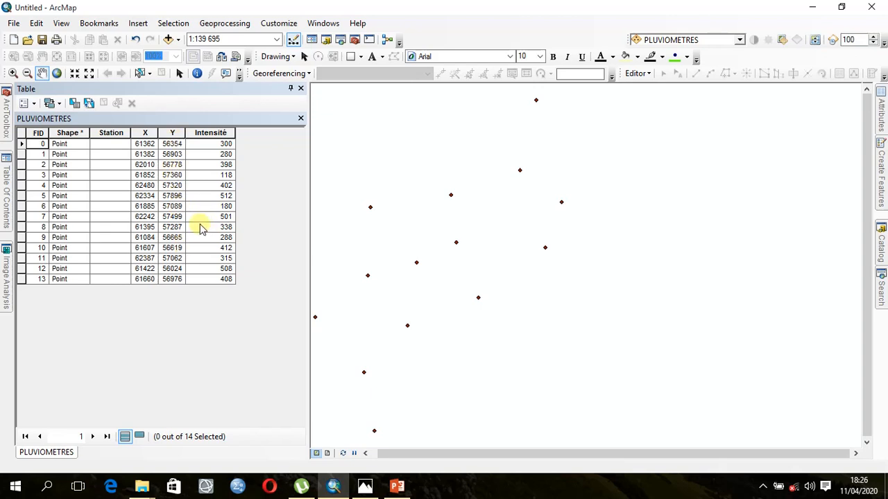
{"action": "left_click", "coordinate": [7, 176]}
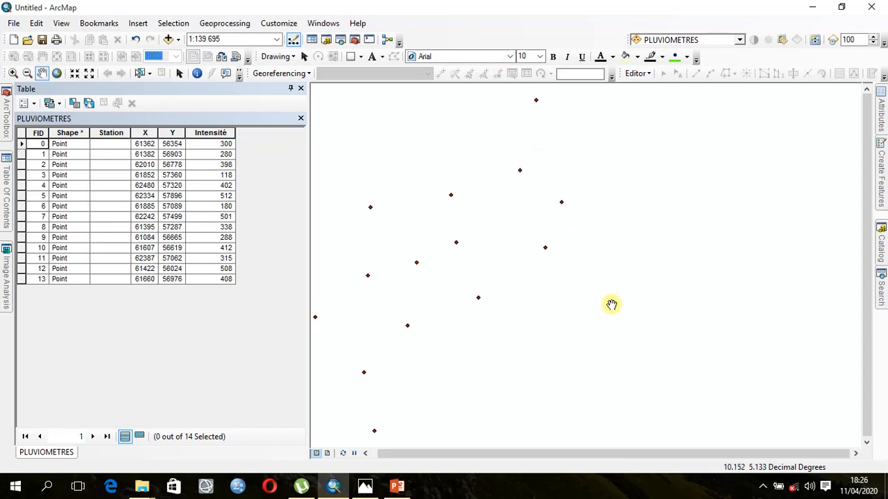
{"action": "left_click", "coordinate": [763, 486]}
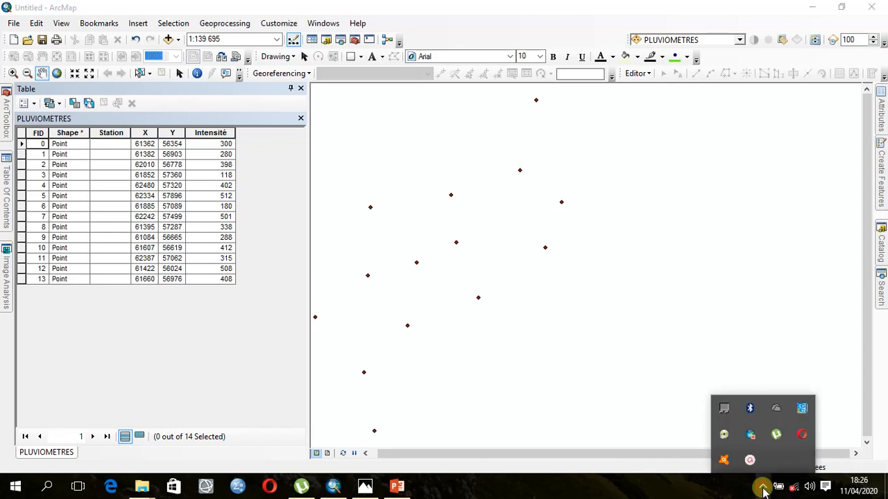
{"action": "left_click", "coordinate": [754, 463]}
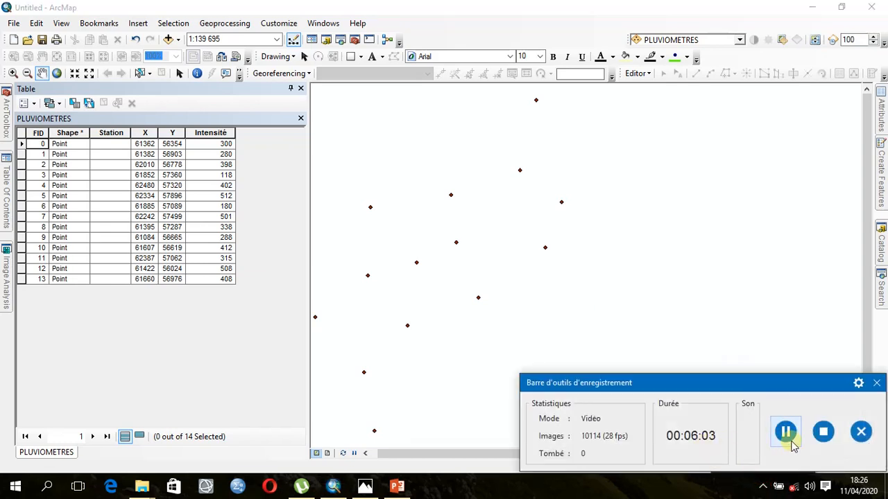